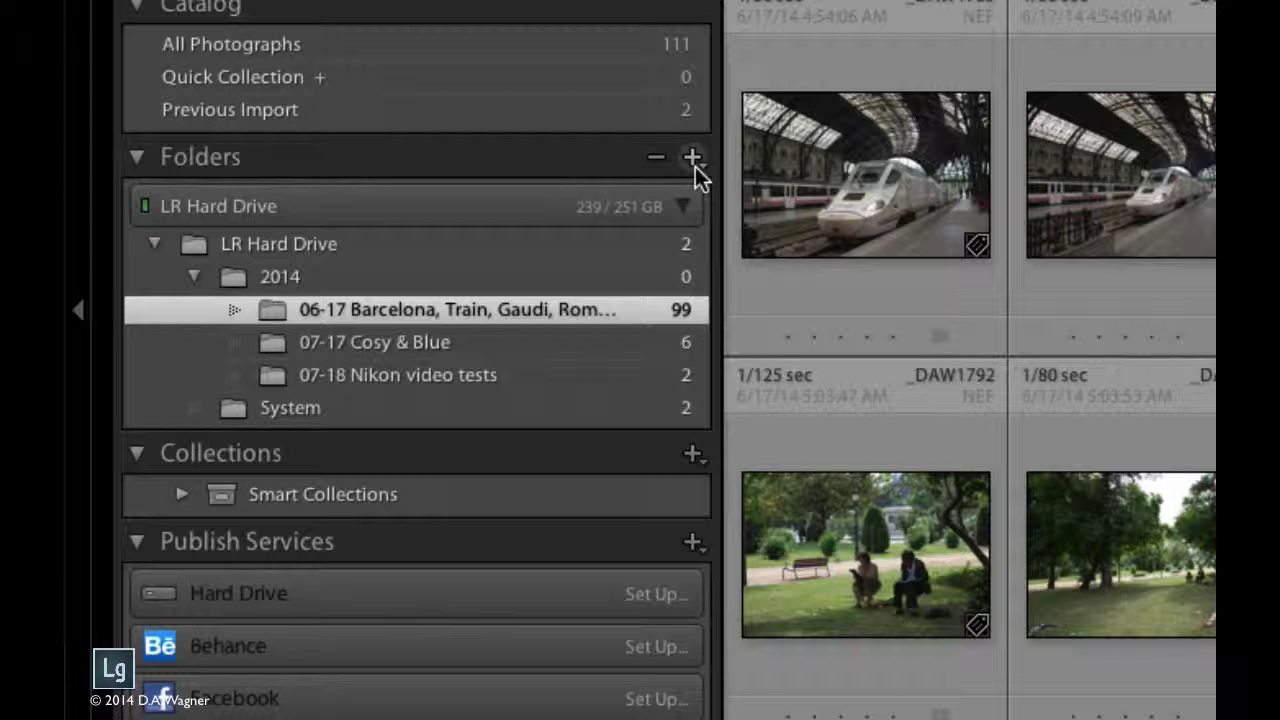
Turn on including subfolder photos in folder counts, then turn it back off
click(702, 165)
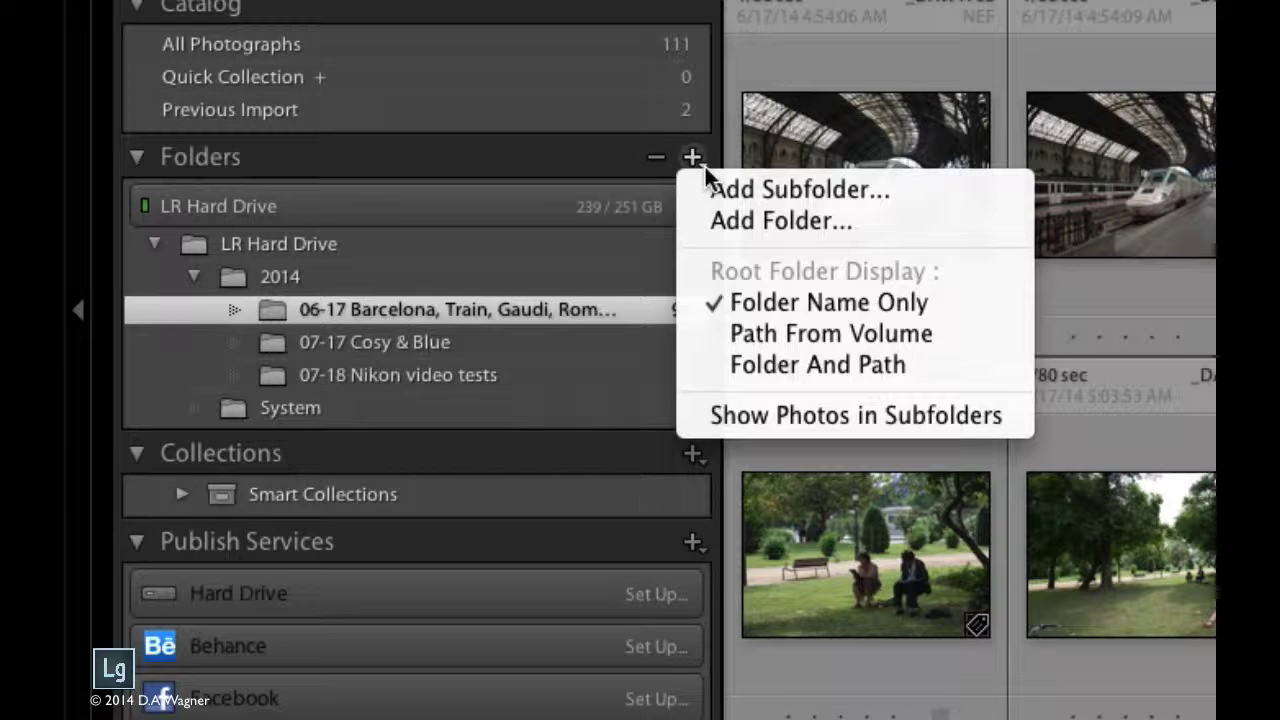
click(947, 414)
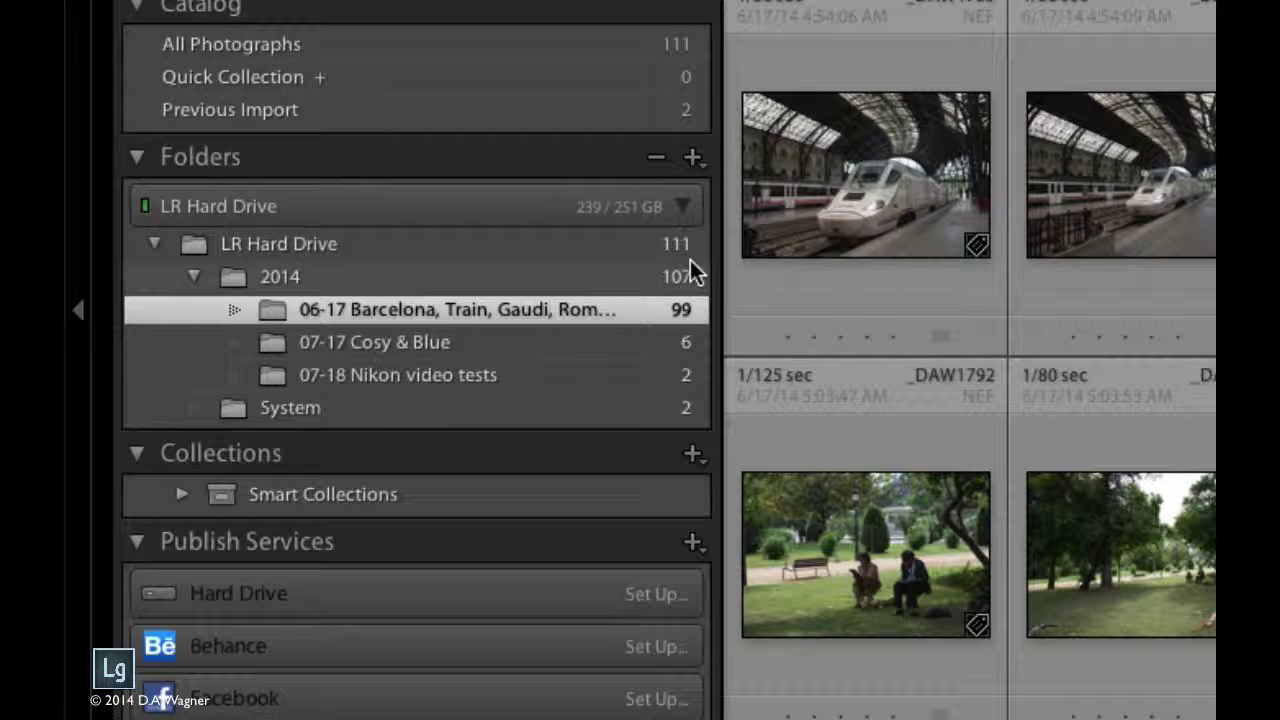
click(692, 158)
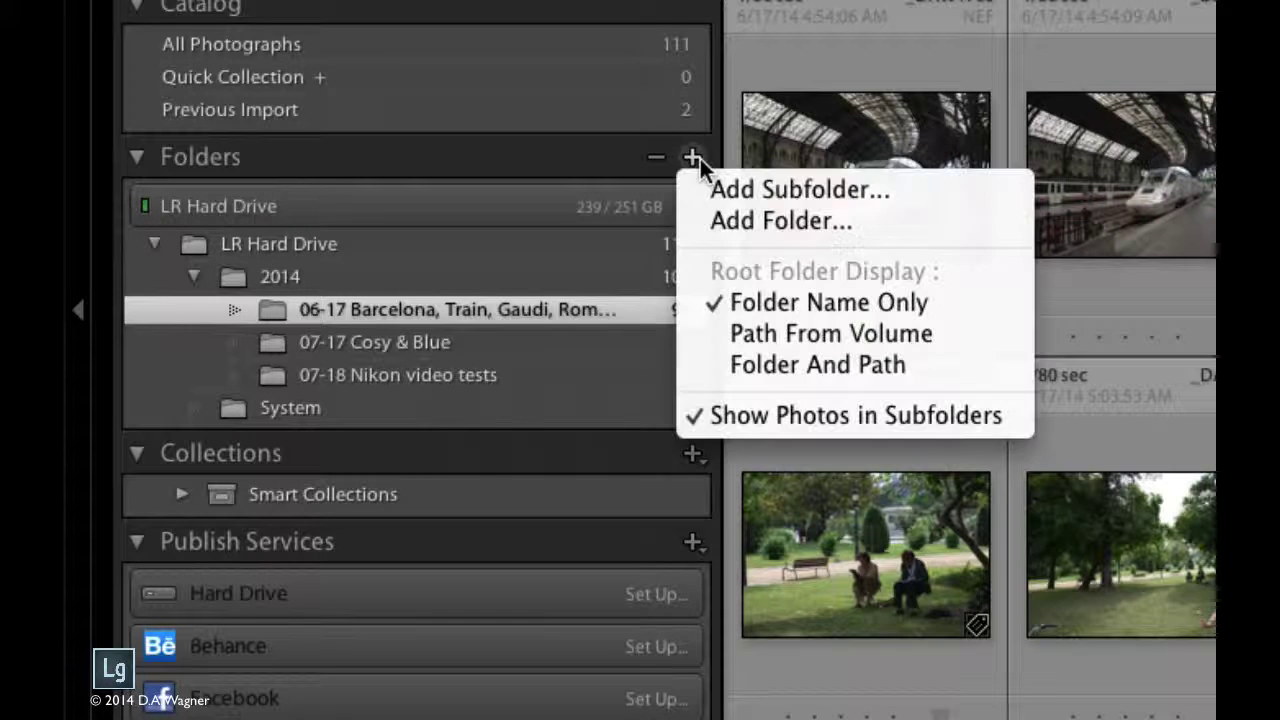
click(816, 418)
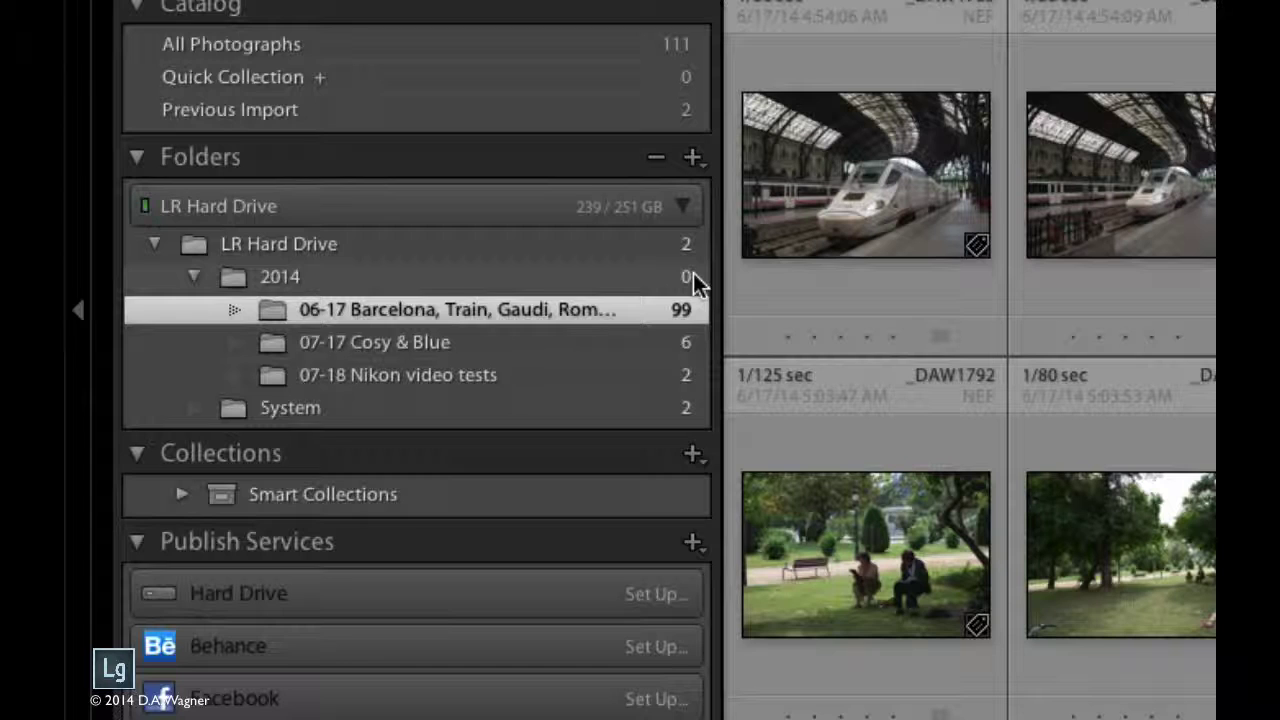
Close the folder options unchanged, then select _DAW1782 and _DAW1781 to check their file status
click(692, 158)
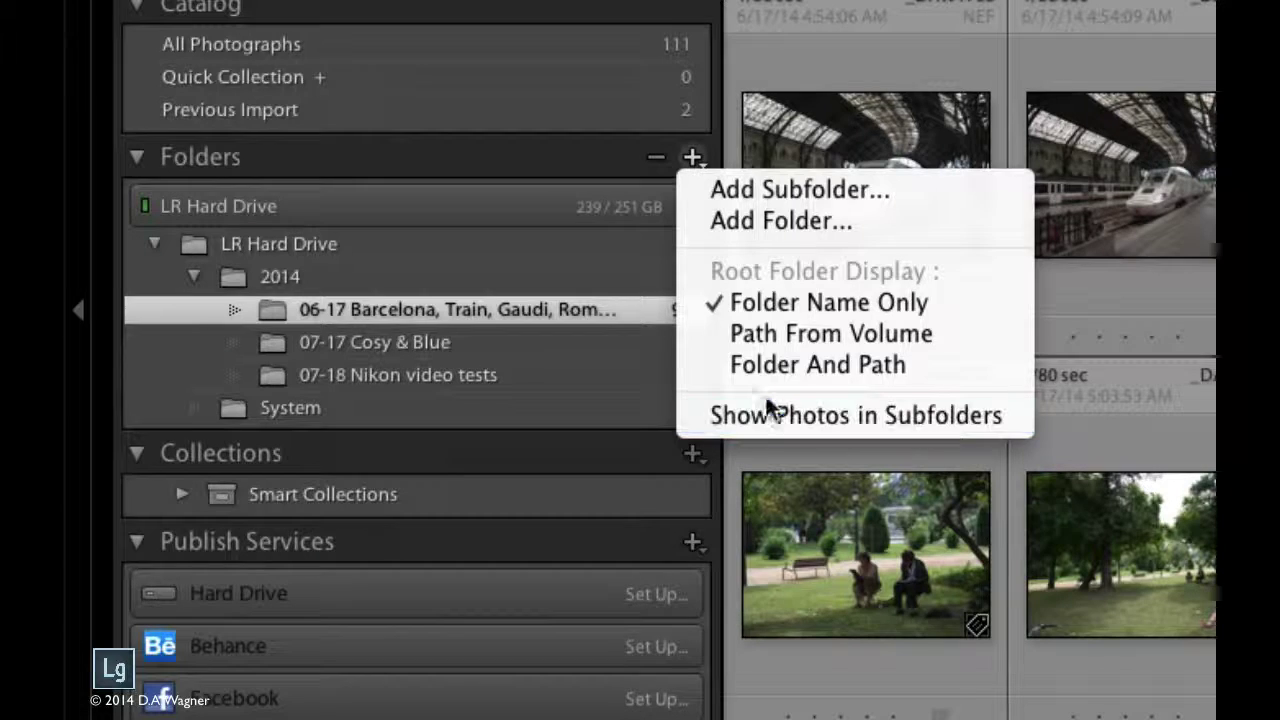
click(592, 167)
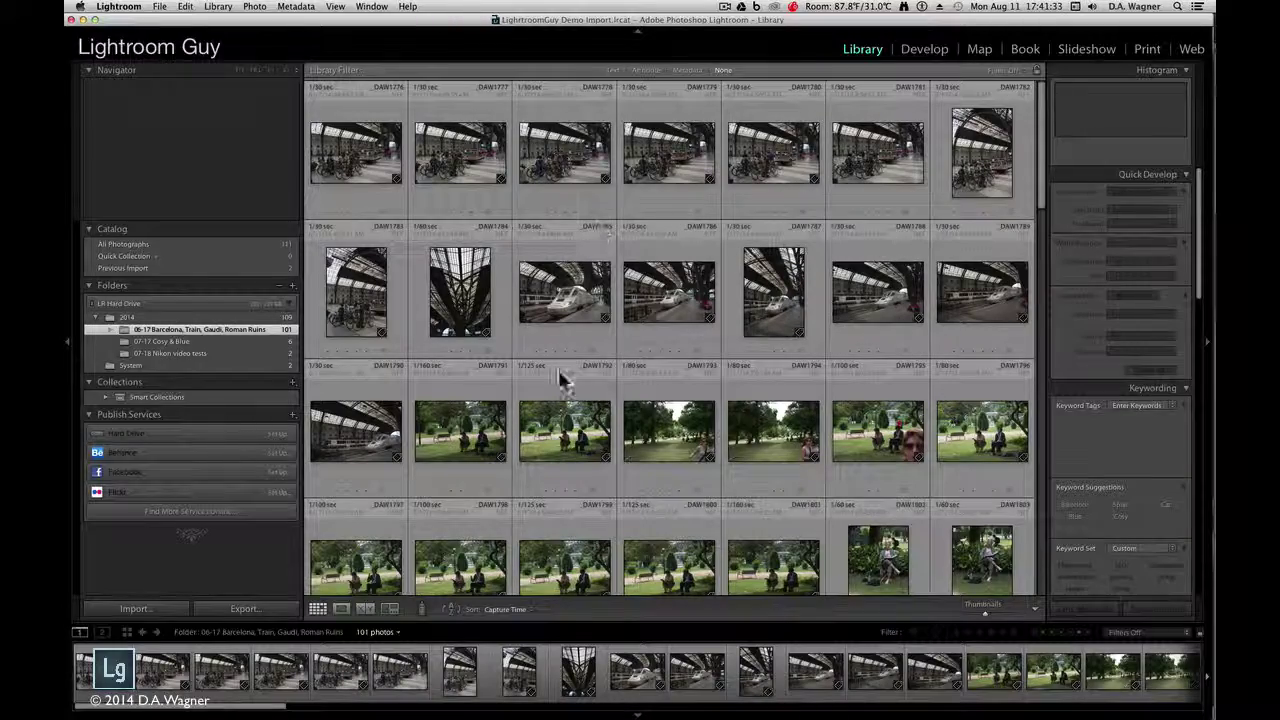
mouse_move(751, 240)
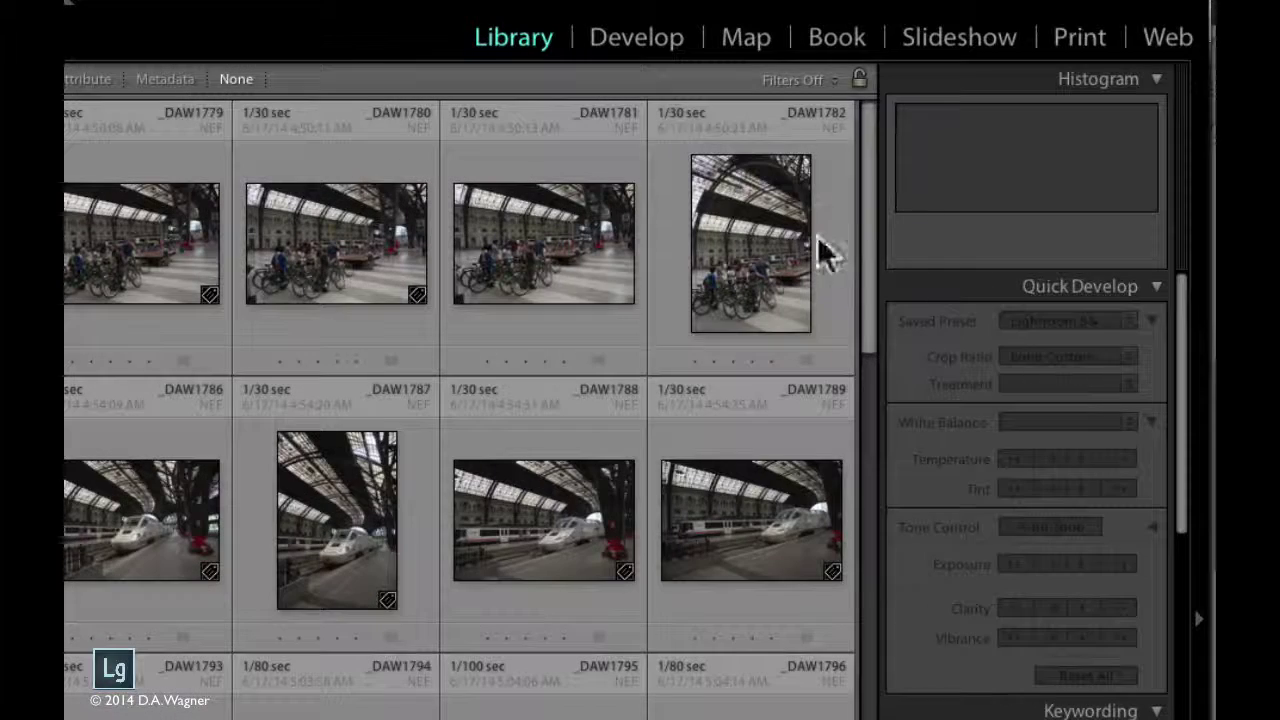
click(760, 244)
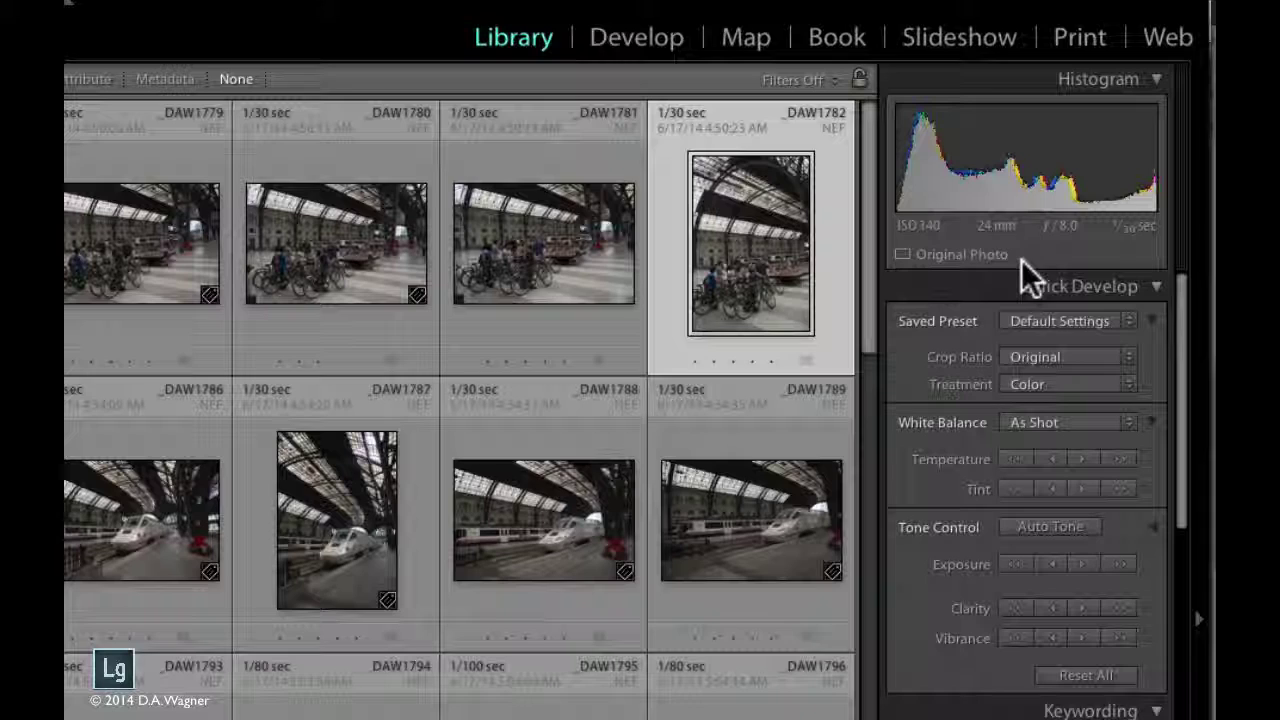
click(542, 245)
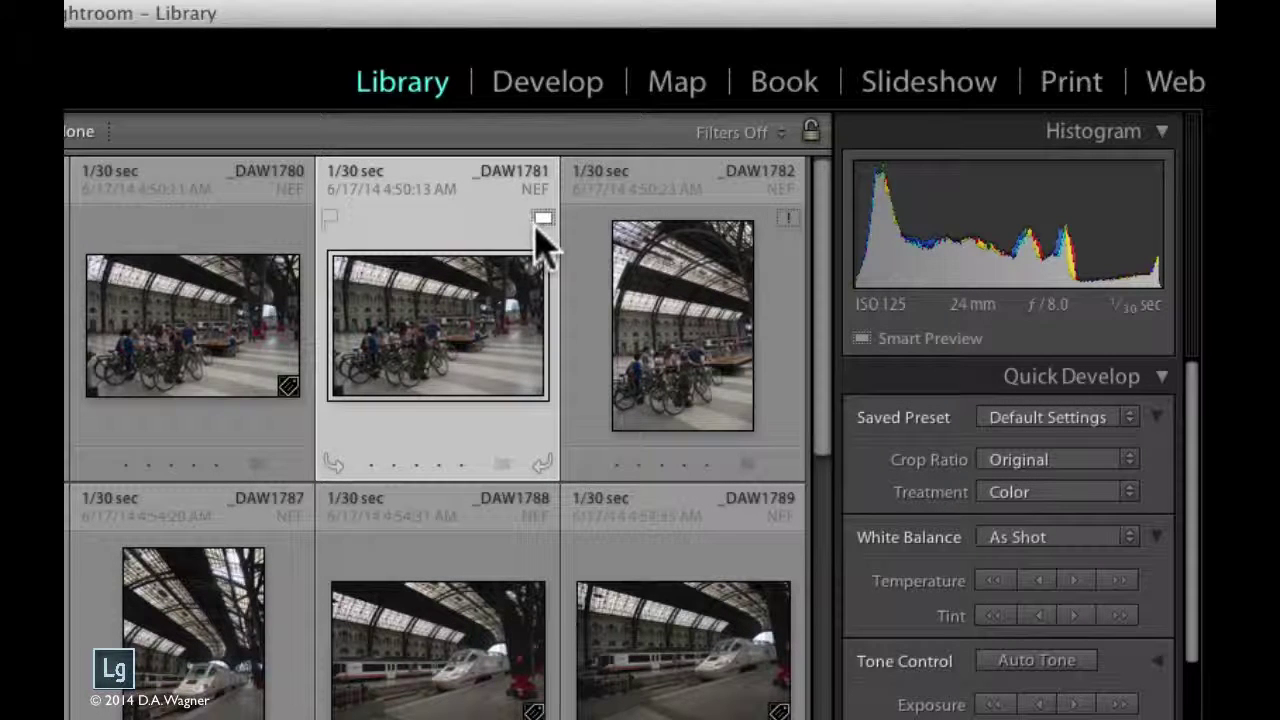
Compare missing _DAW1782 with smart-preview-only _DAW1781, then hide the right panels to widen the grid
drag(540, 232, 556, 225)
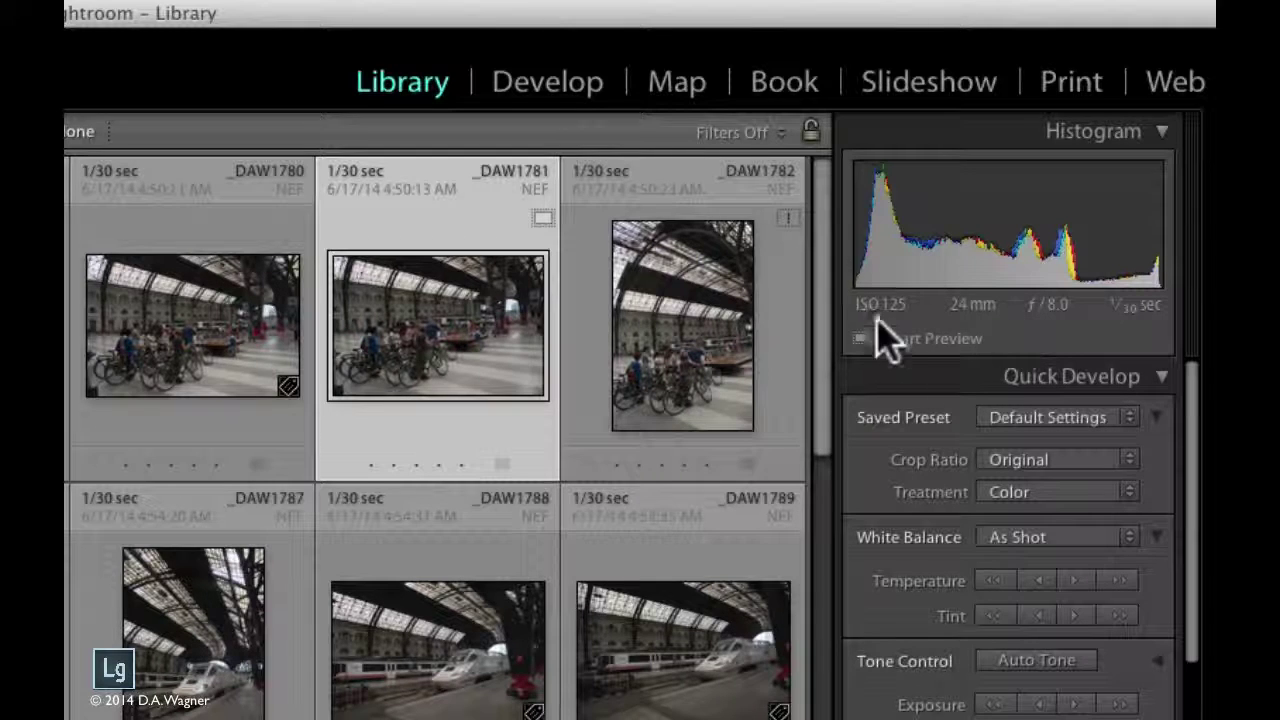
mouse_move(683, 320)
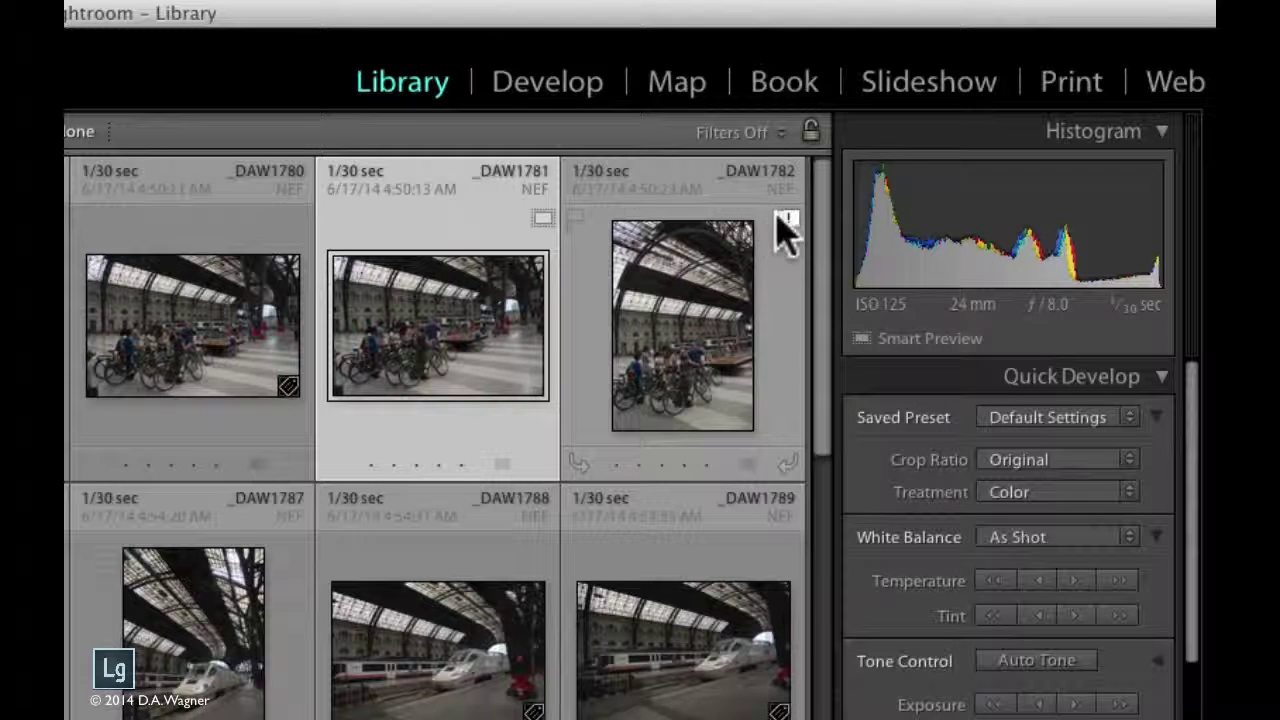
click(725, 262)
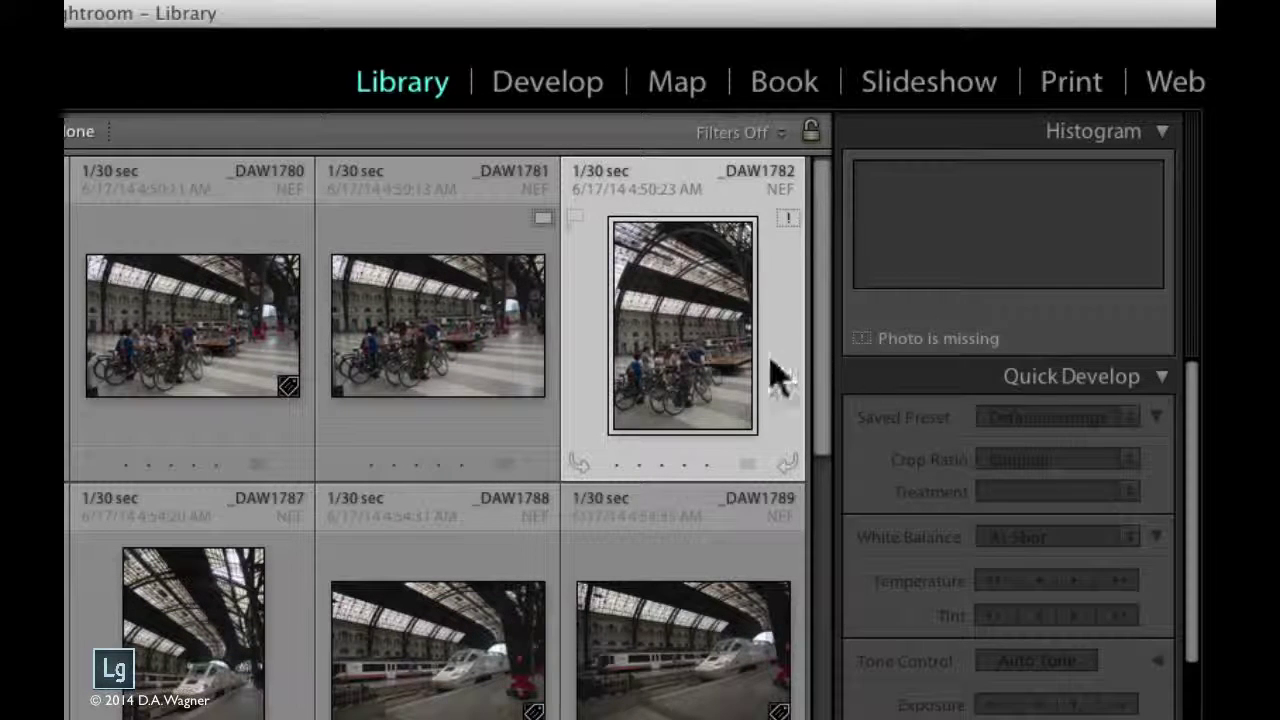
click(471, 305)
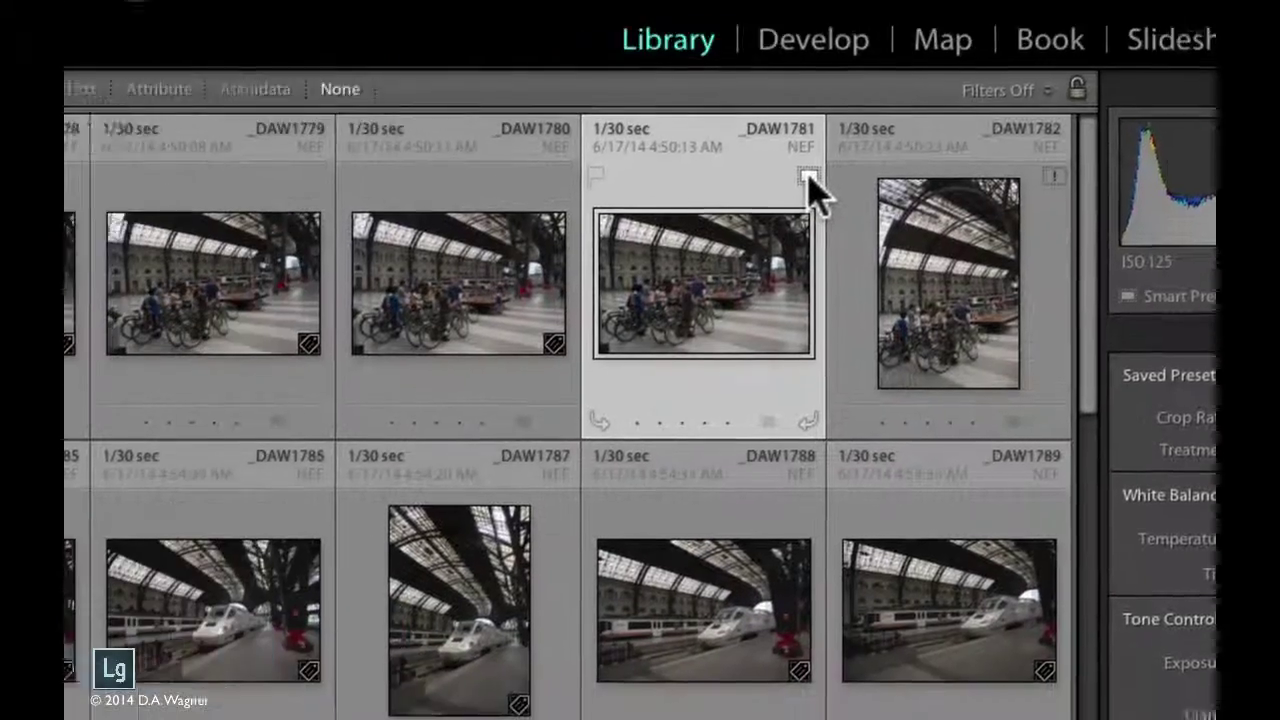
click(538, 220)
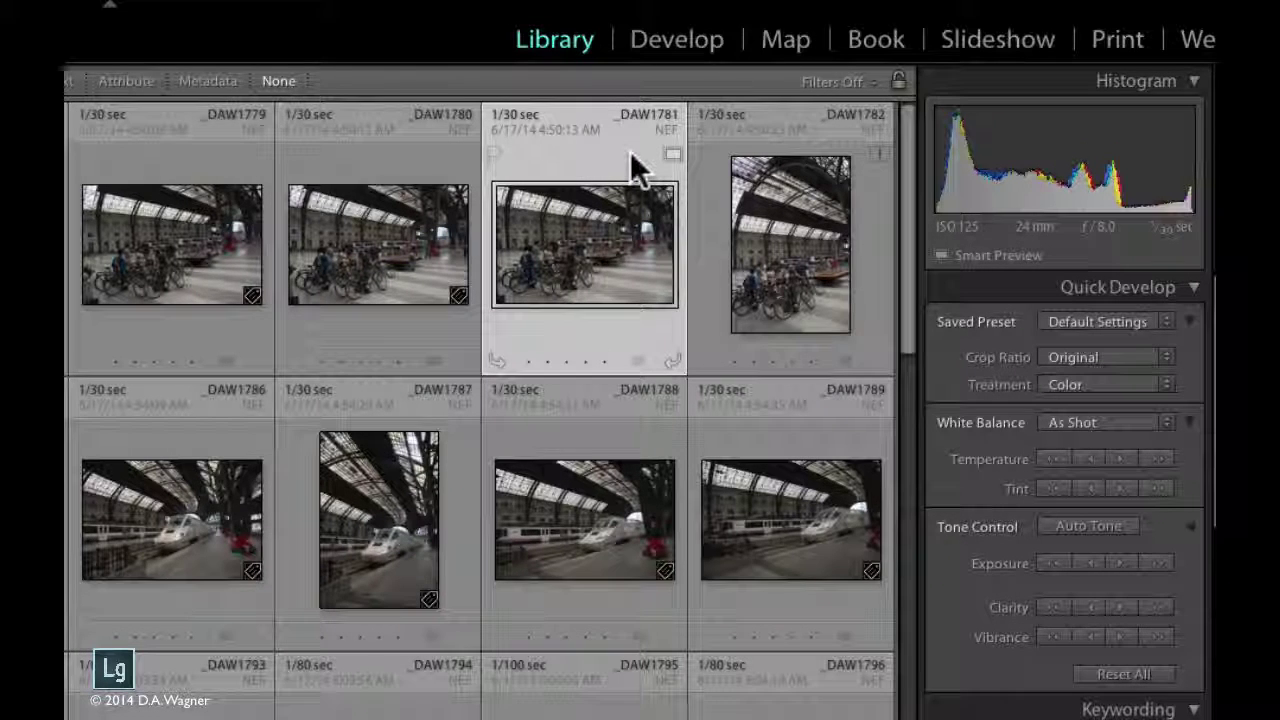
click(873, 224)
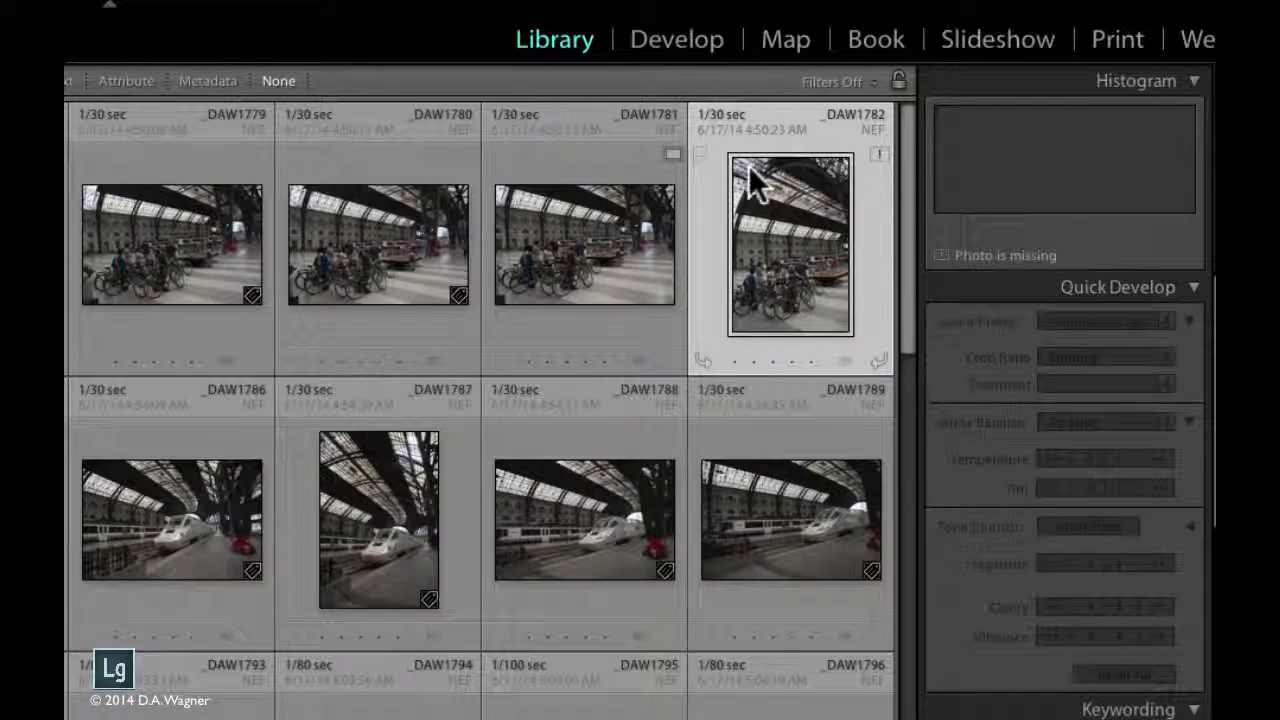
key(Tab)
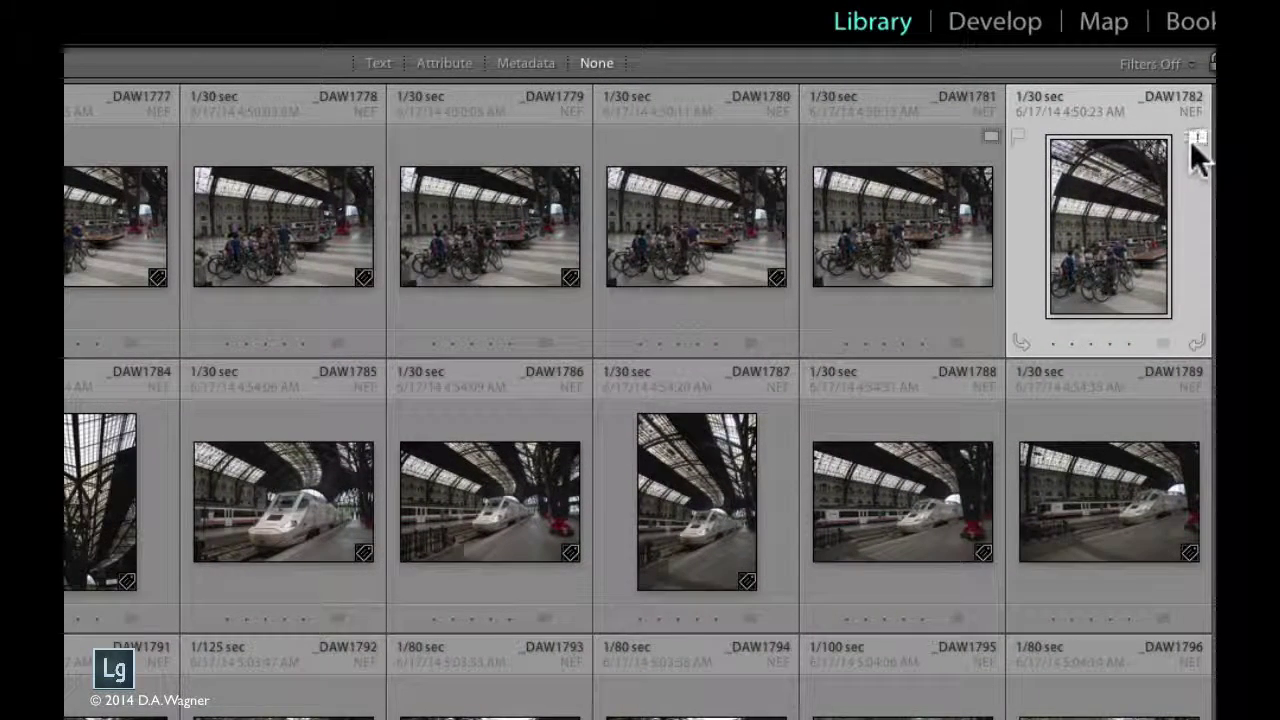
Open _DAW1782's missing-file prompt and select the name _DAW1782.NEF for copying
click(1197, 135)
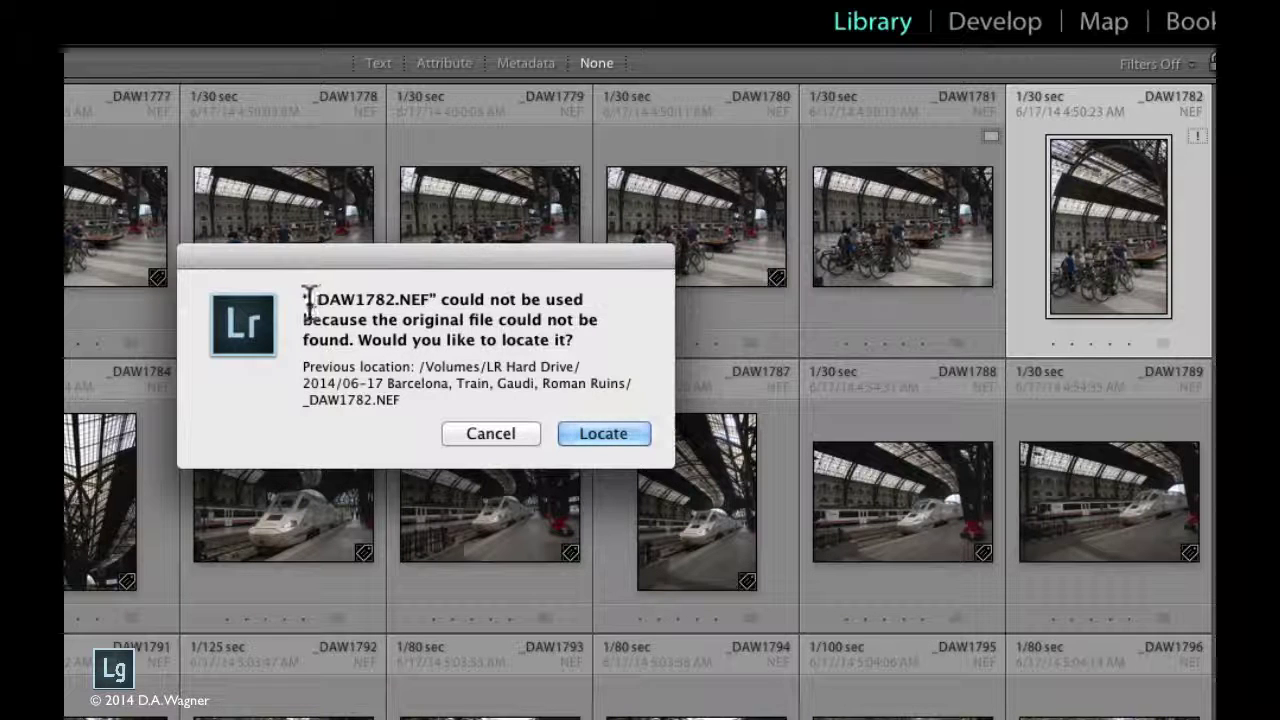
drag(307, 298, 430, 290)
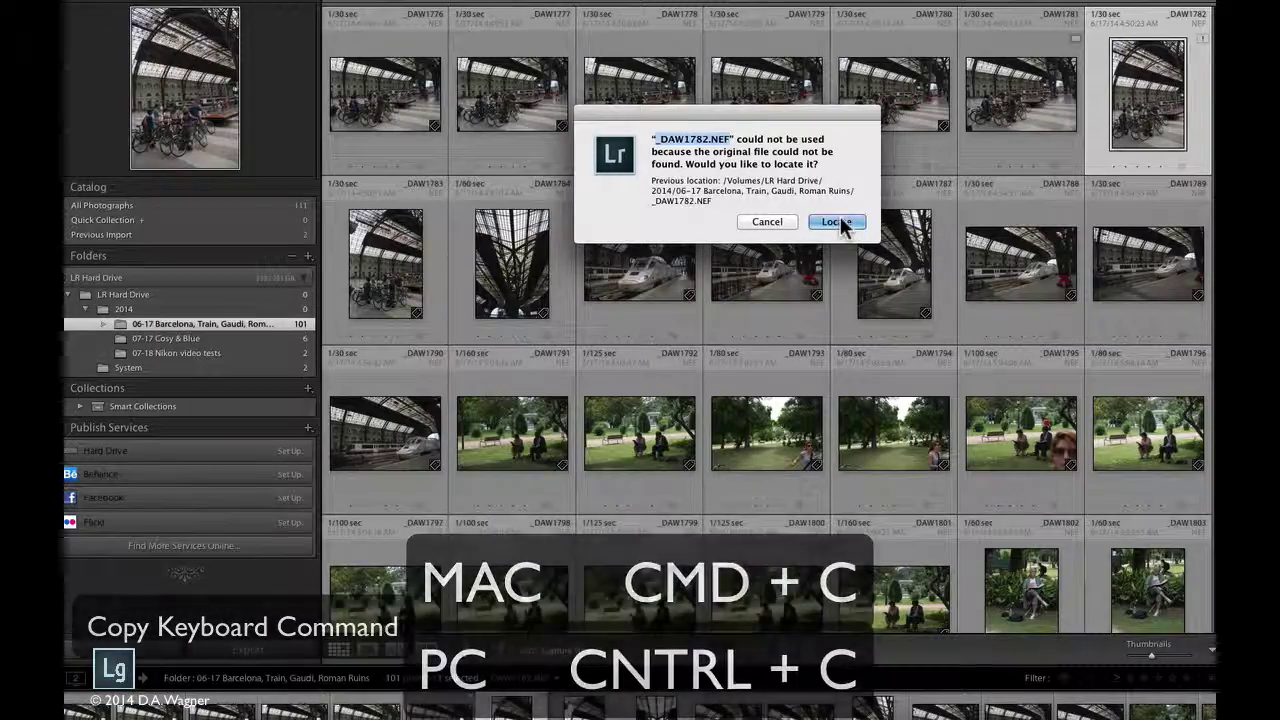
Search the Mac for files named _DAW1782.NEF and inspect the October 2012 Florence copy
click(838, 222)
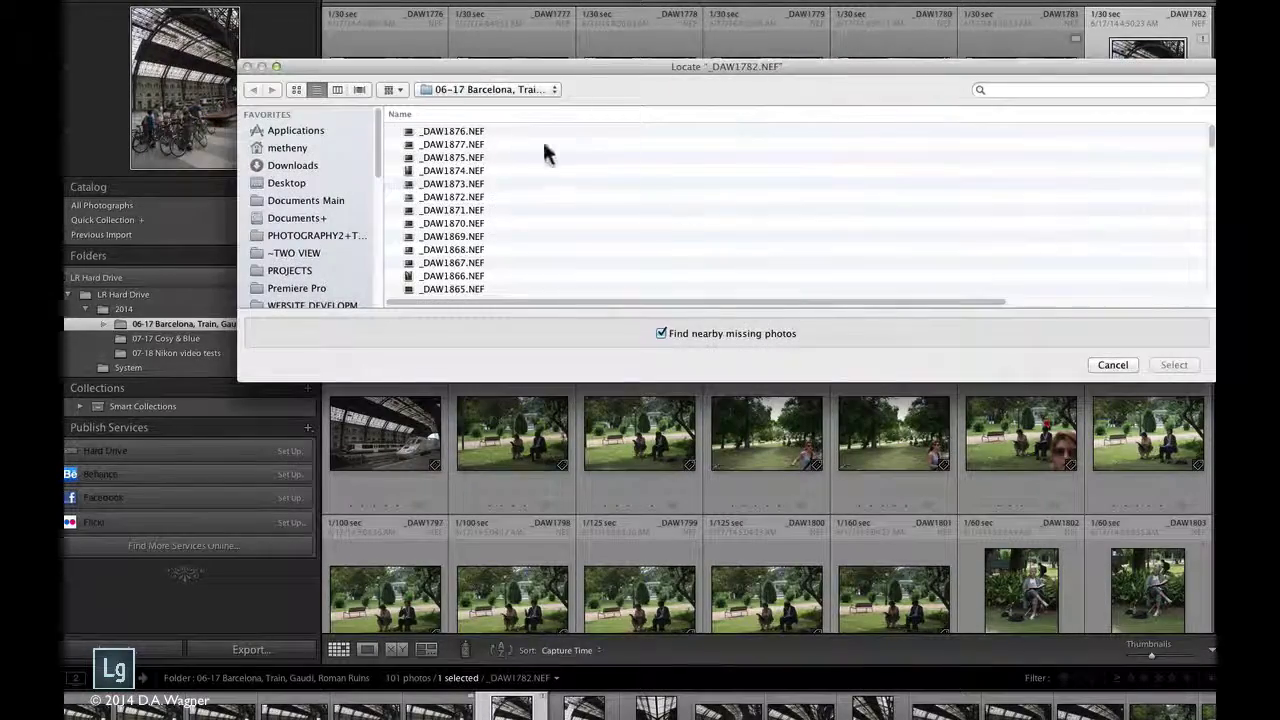
drag(312, 66, 448, 168)
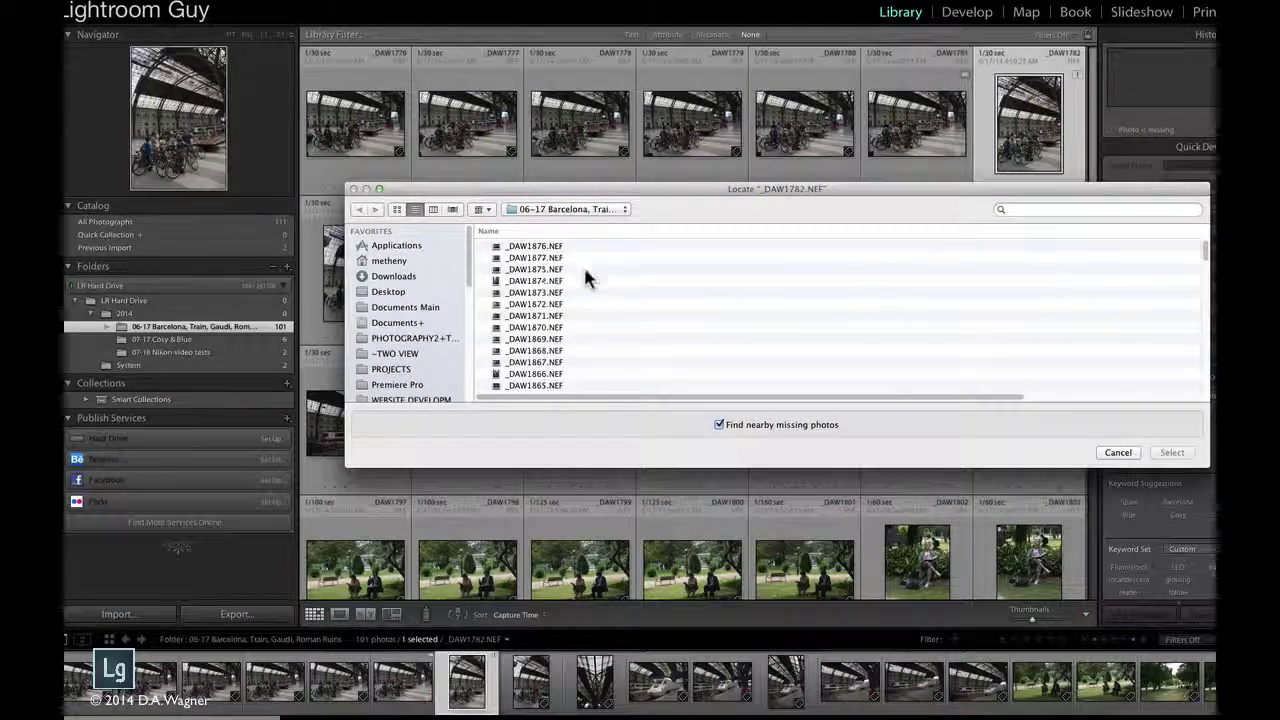
click(1088, 207)
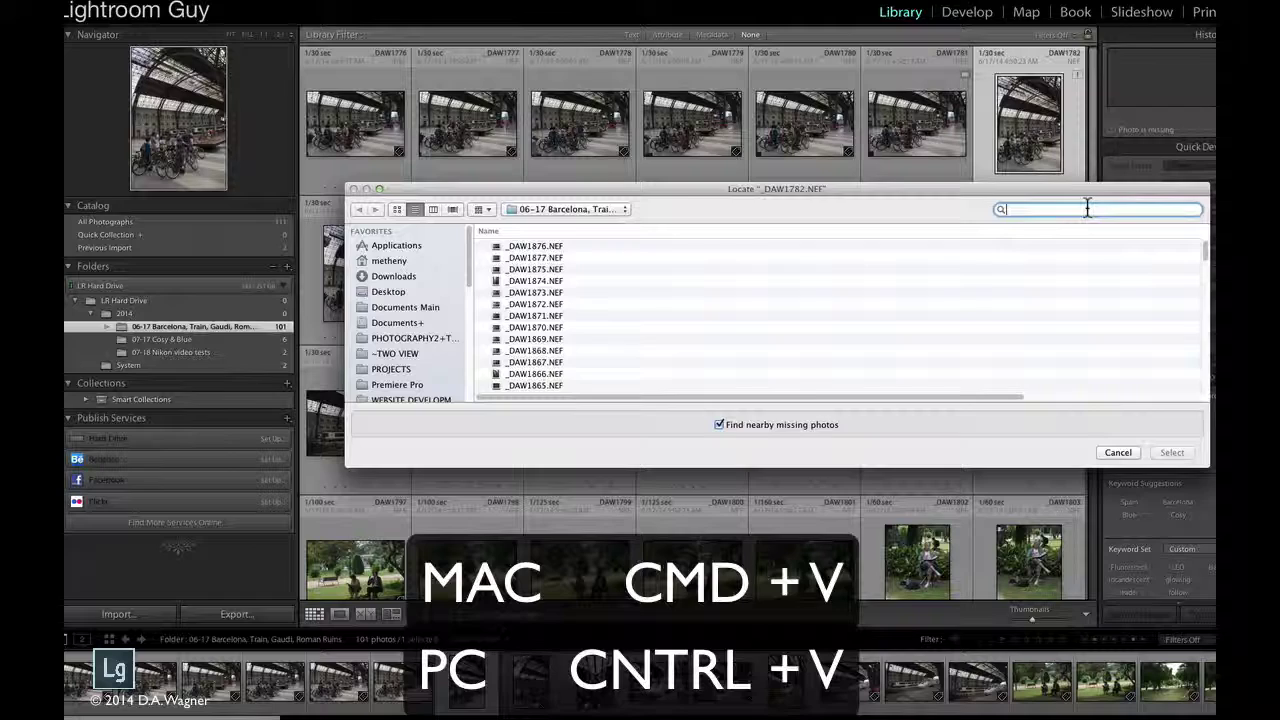
text(_DAW1782.NEF)
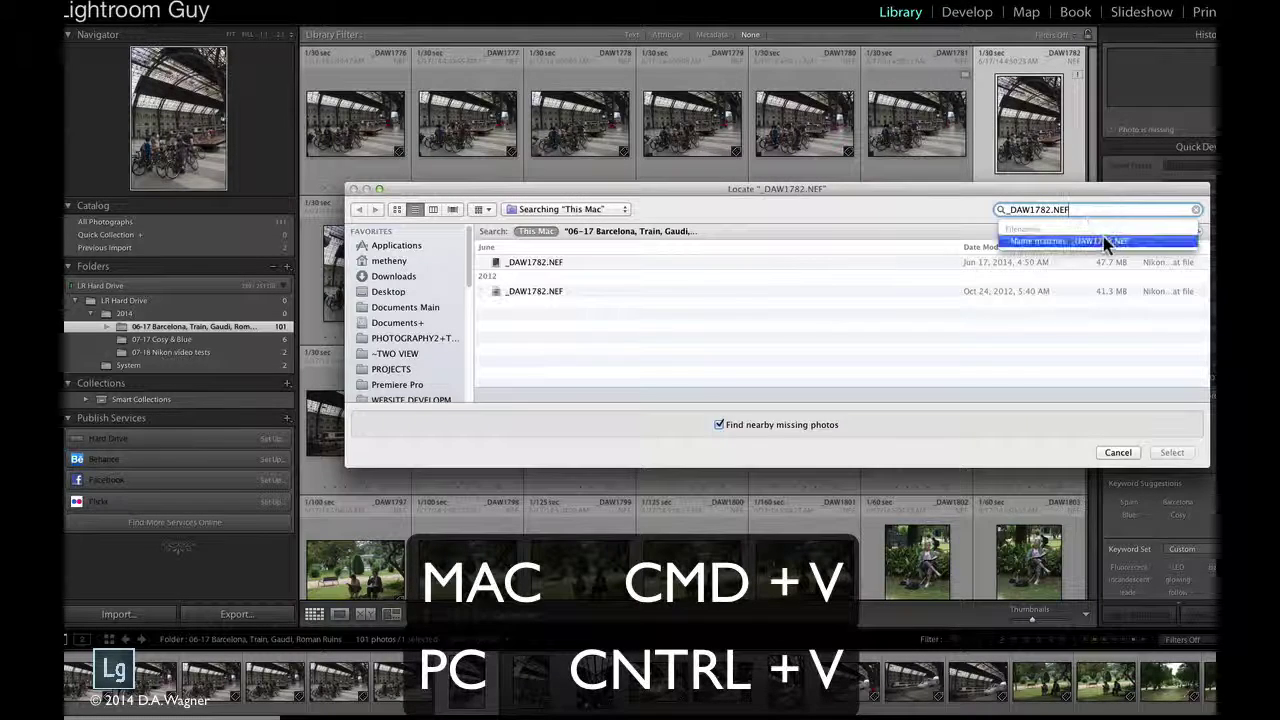
click(1105, 241)
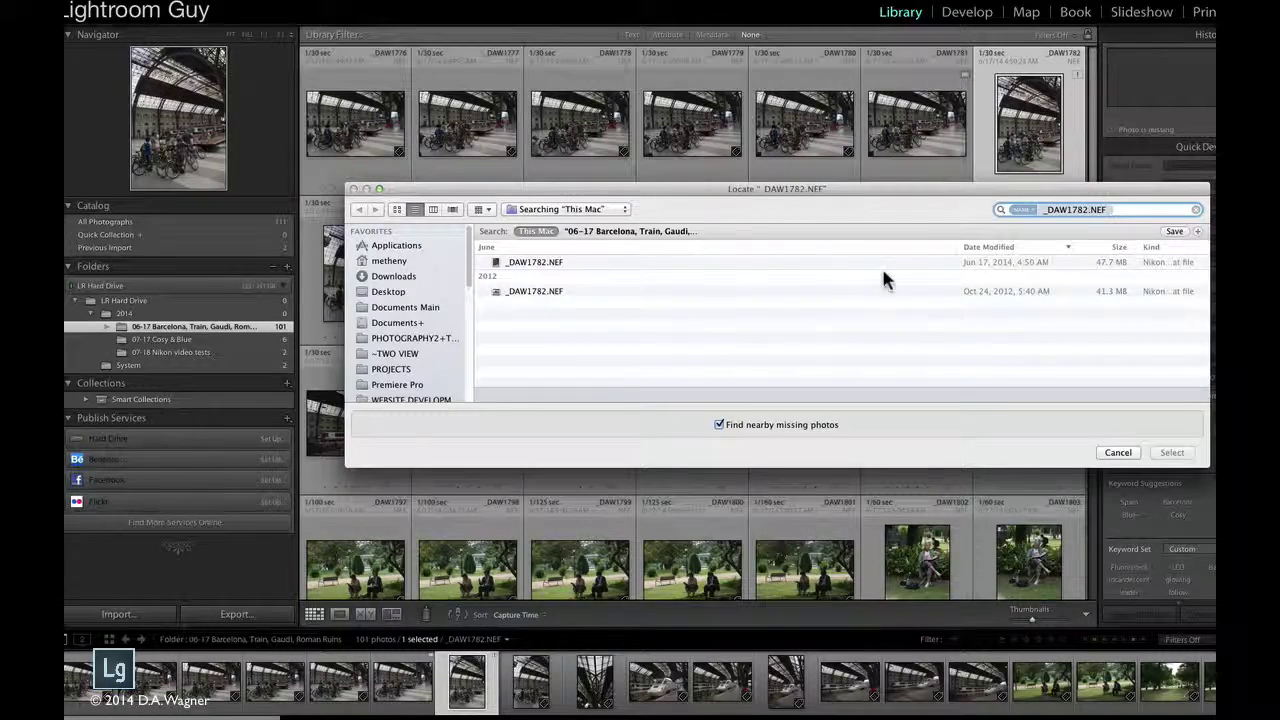
click(498, 295)
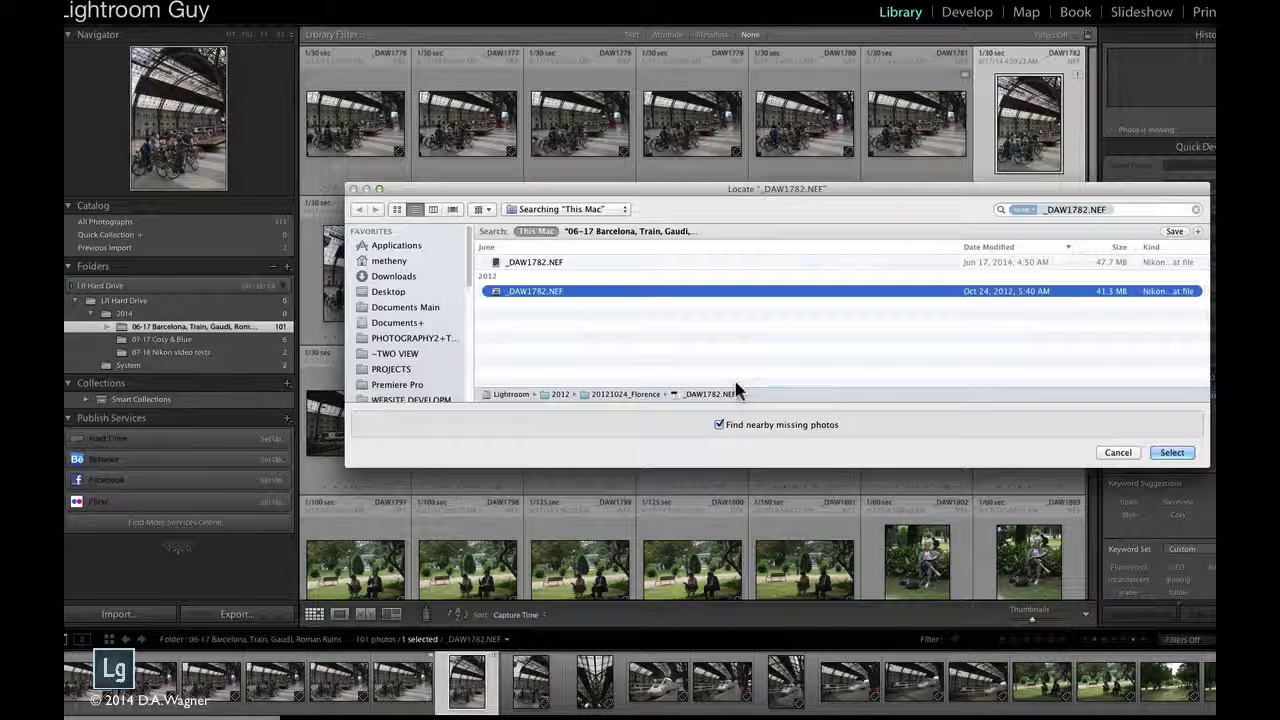
Relink _DAW1782 to the June 17, 2014 _DAW1782.NEF on LR Hard Drive
click(492, 262)
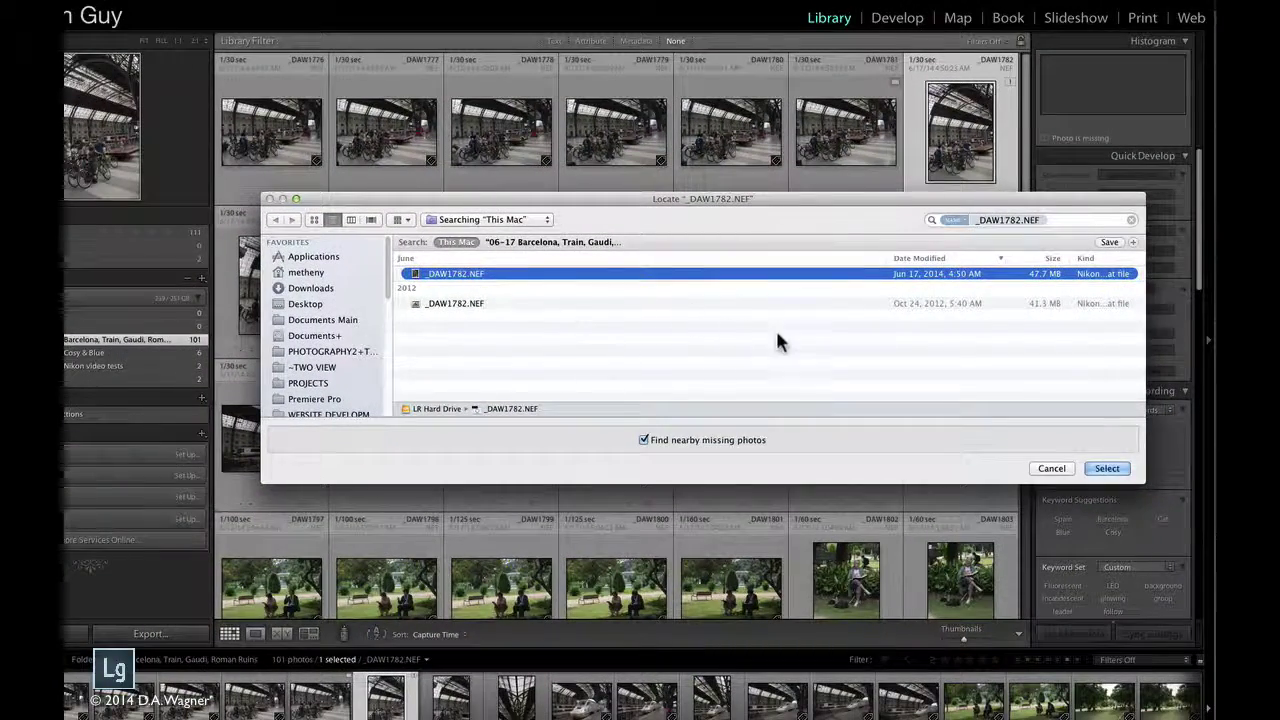
click(1107, 470)
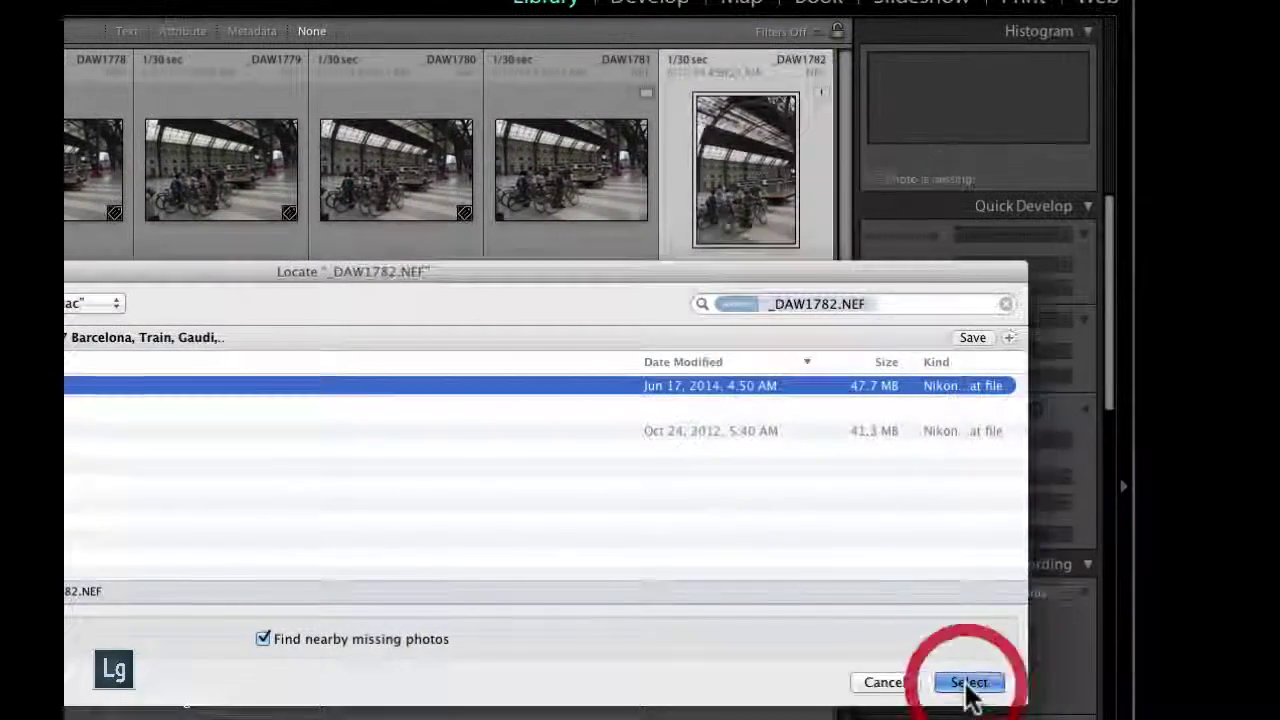
click(968, 684)
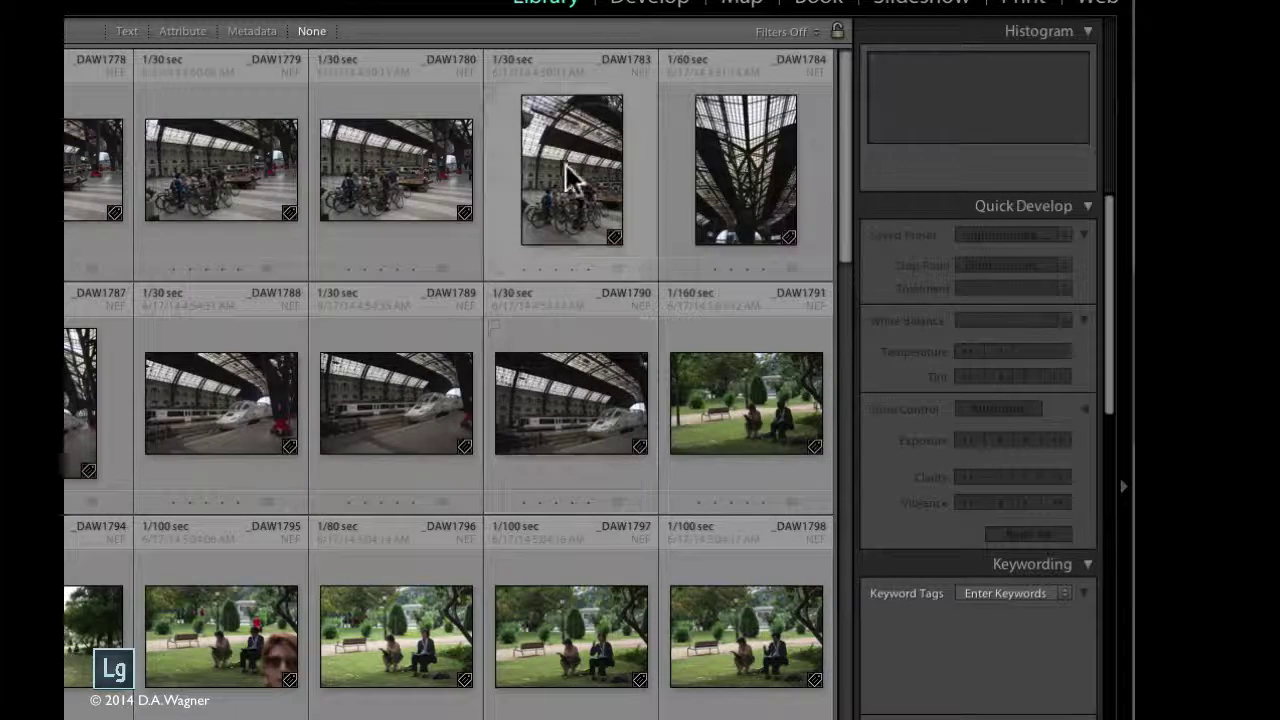
mouse_move(890, 380)
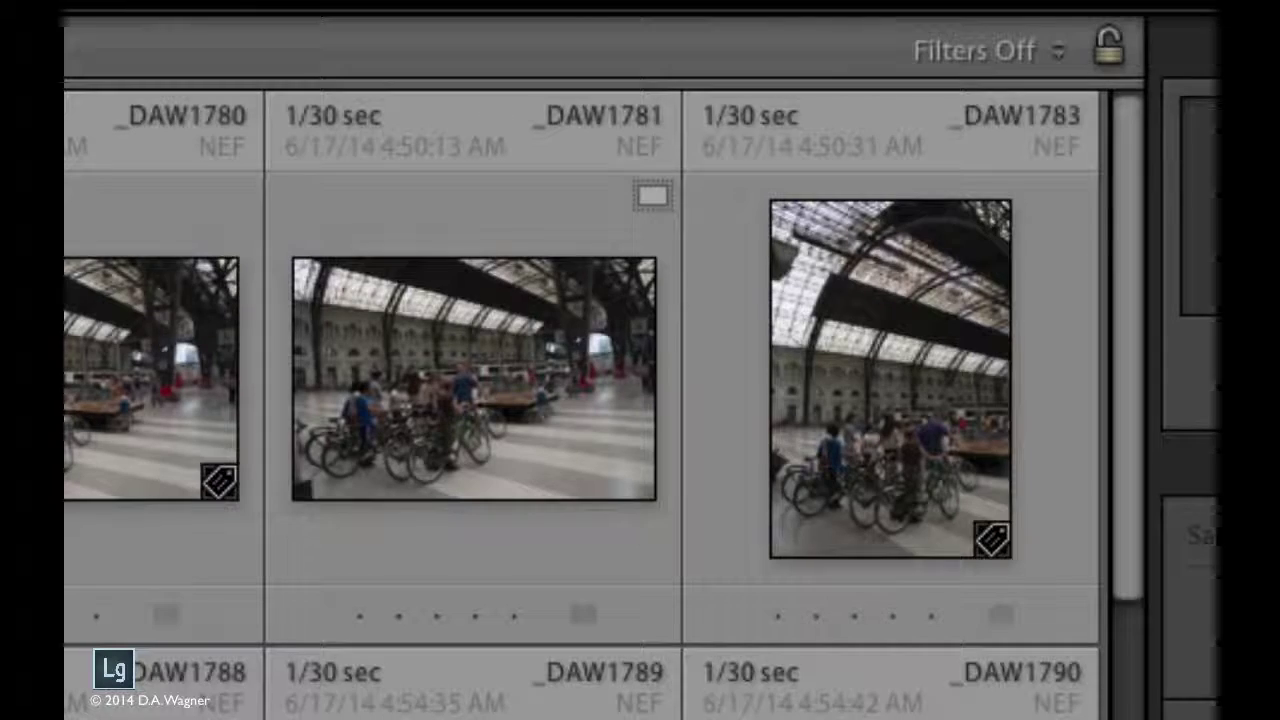
Press Delete in the grid while the Barcelona folder shows 99 photos without _DAW1782
key(Delete)
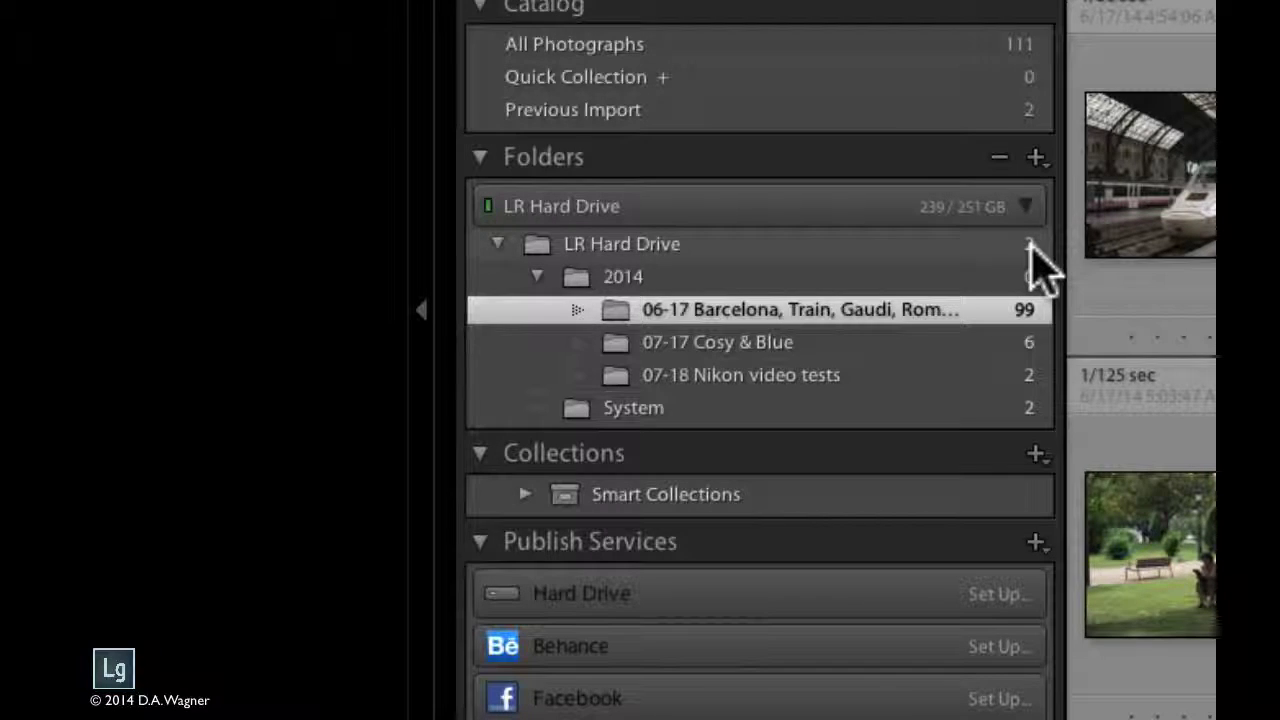
Drag _DAW1781 and _DAW1782 from LR Hard Drive into the 06-17 Barcelona folder, restoring 101 photos
click(1030, 243)
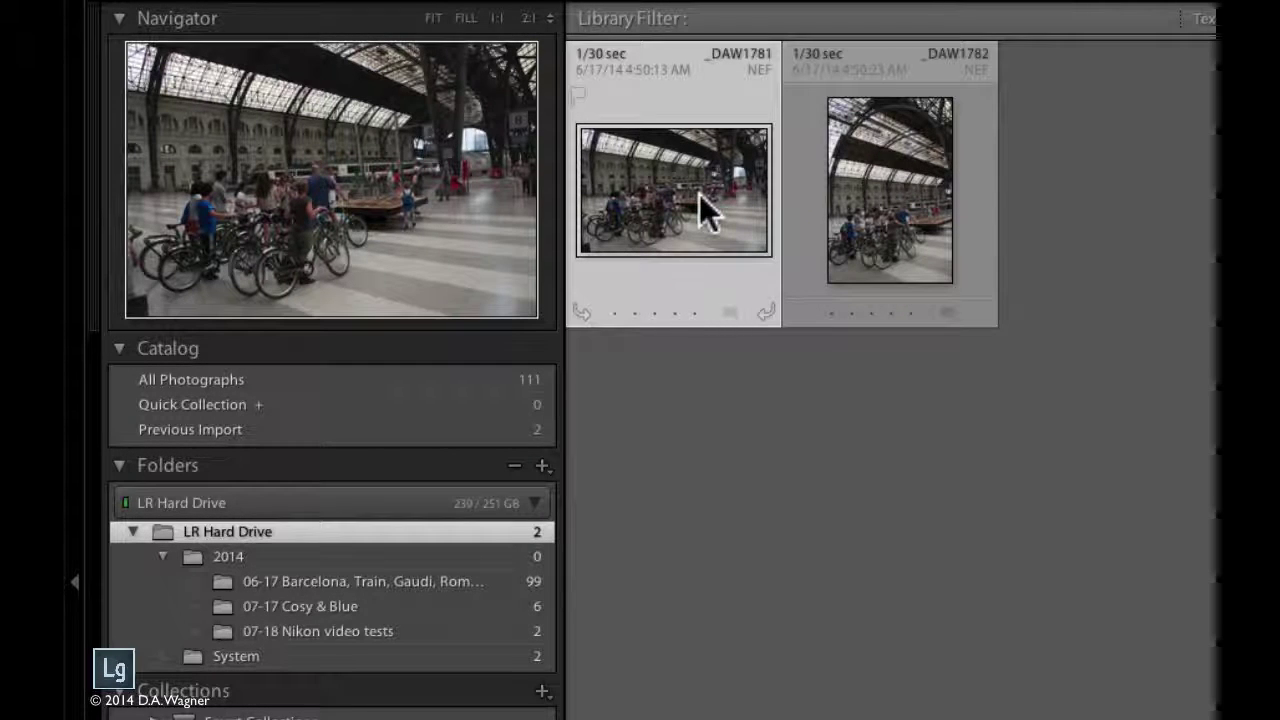
click(925, 185)
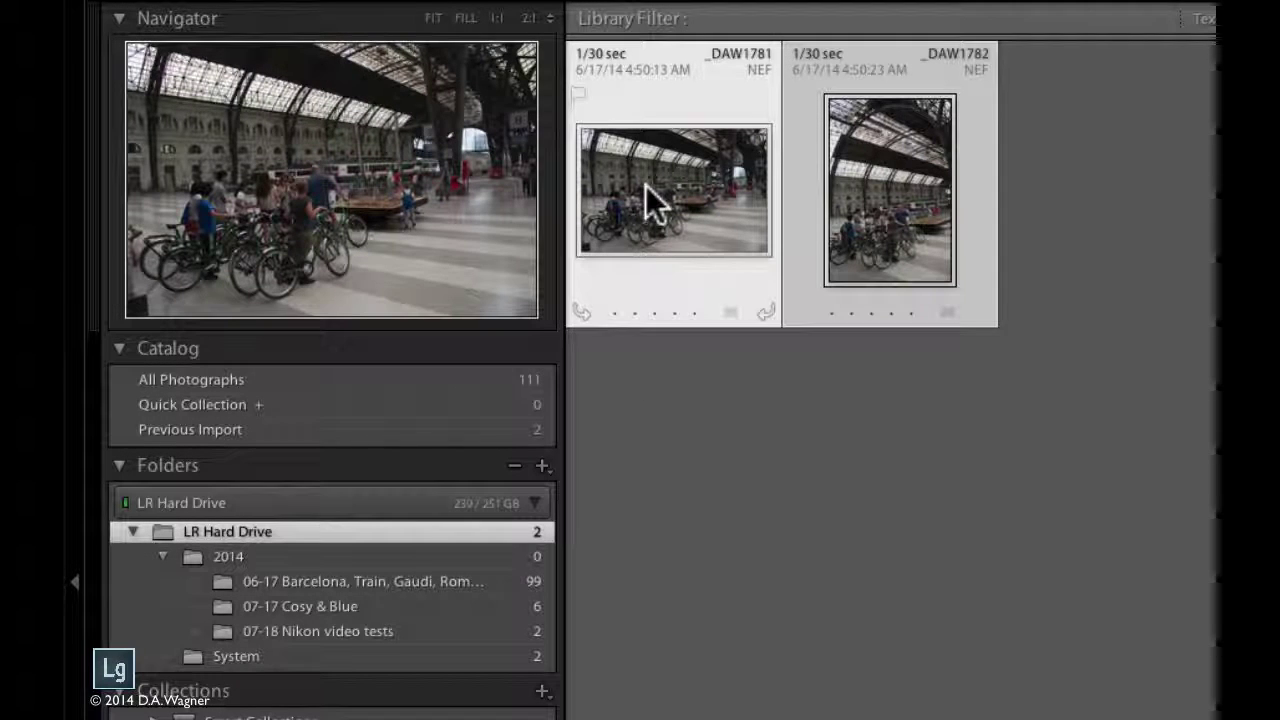
mouse_move(651, 206)
mouse_down()
mouse_move(681, 458)
mouse_move(363, 580)
mouse_move(451, 582)
mouse_up()
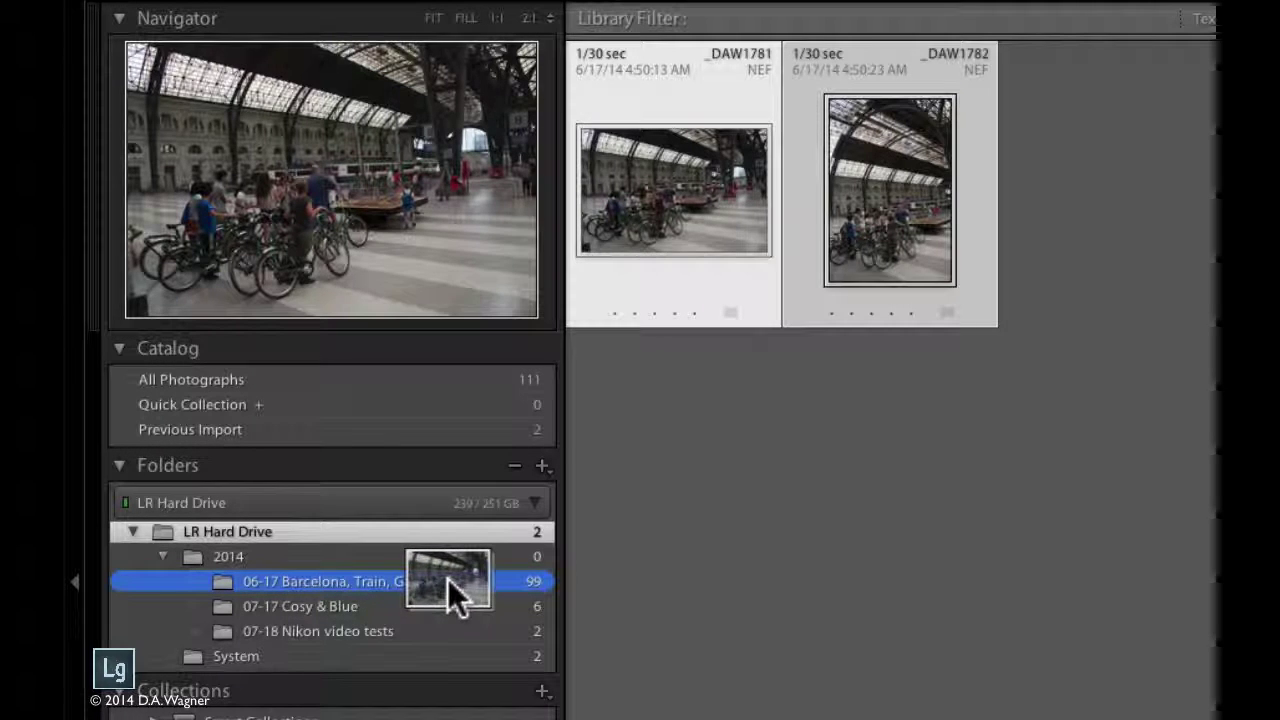
drag(451, 582, 448, 579)
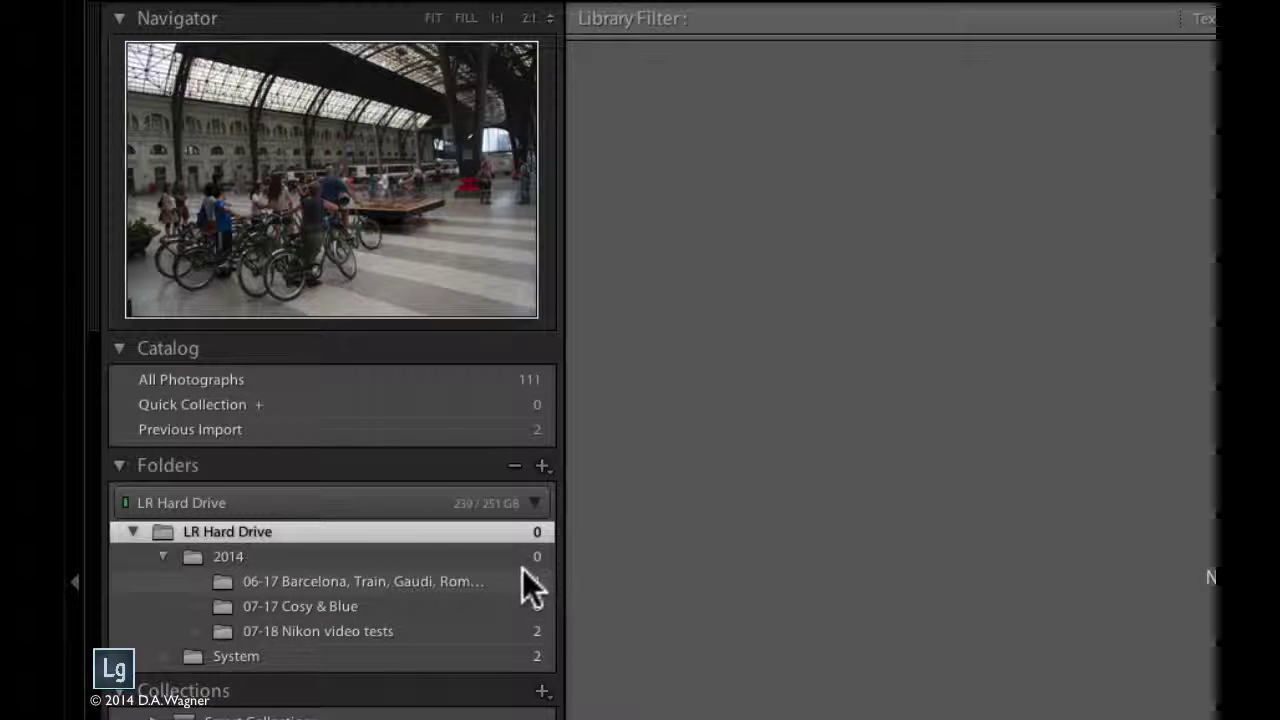
click(528, 588)
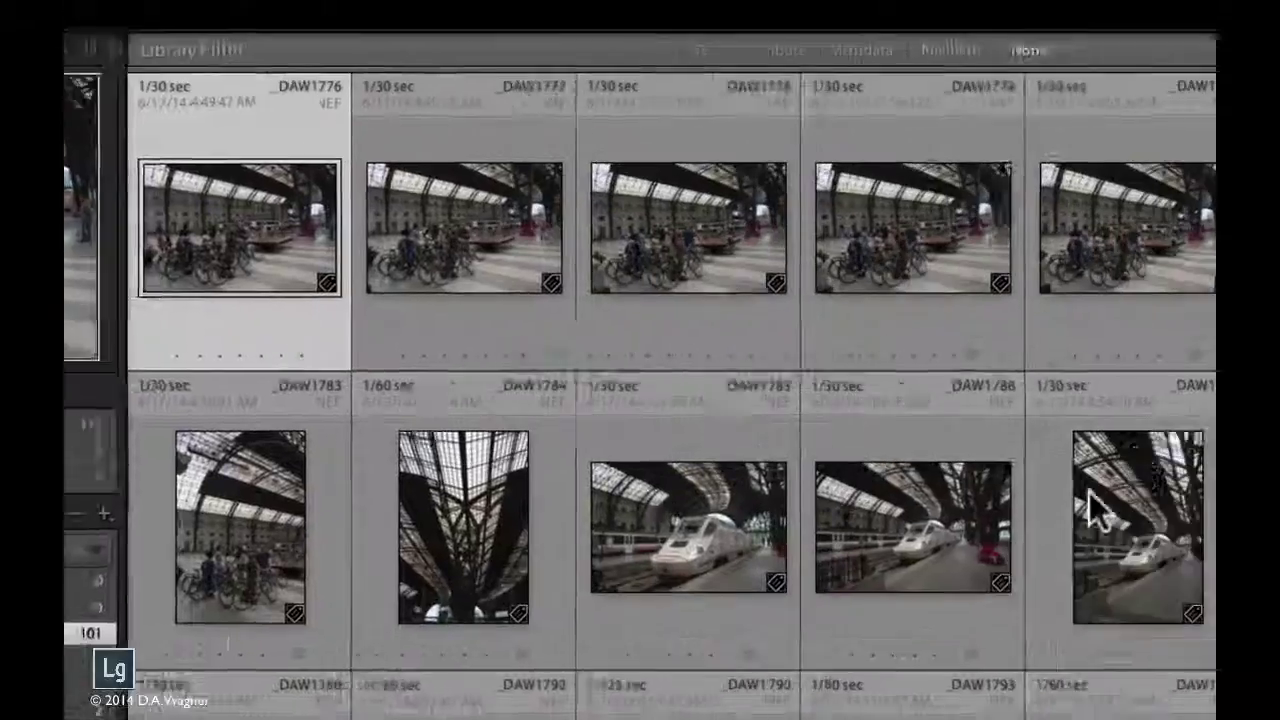